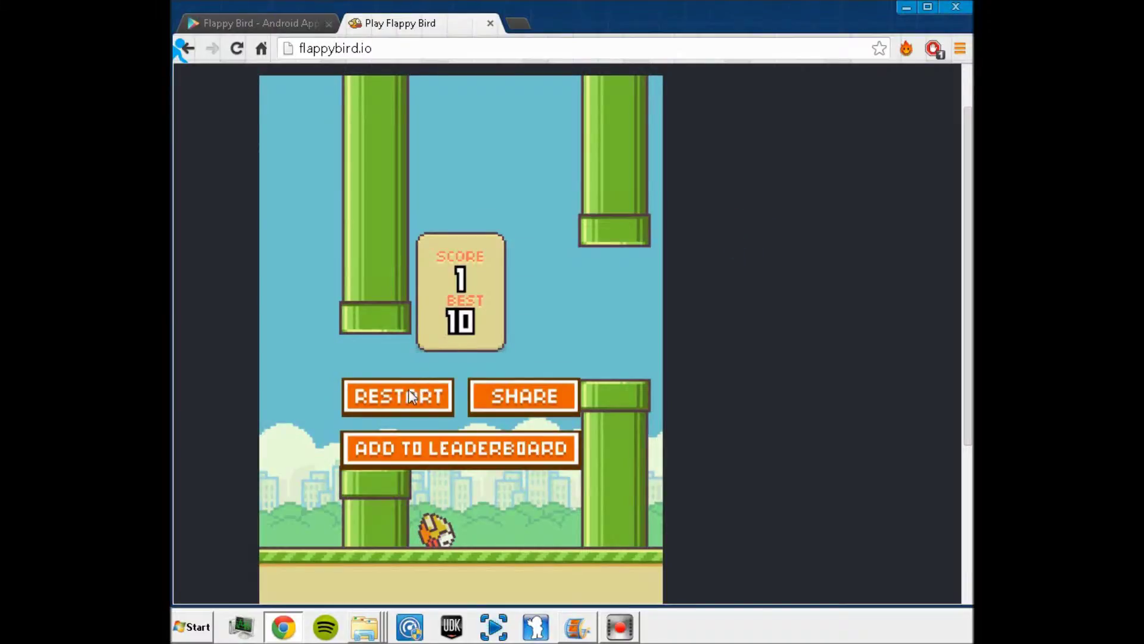
pyautogui.click(410, 388)
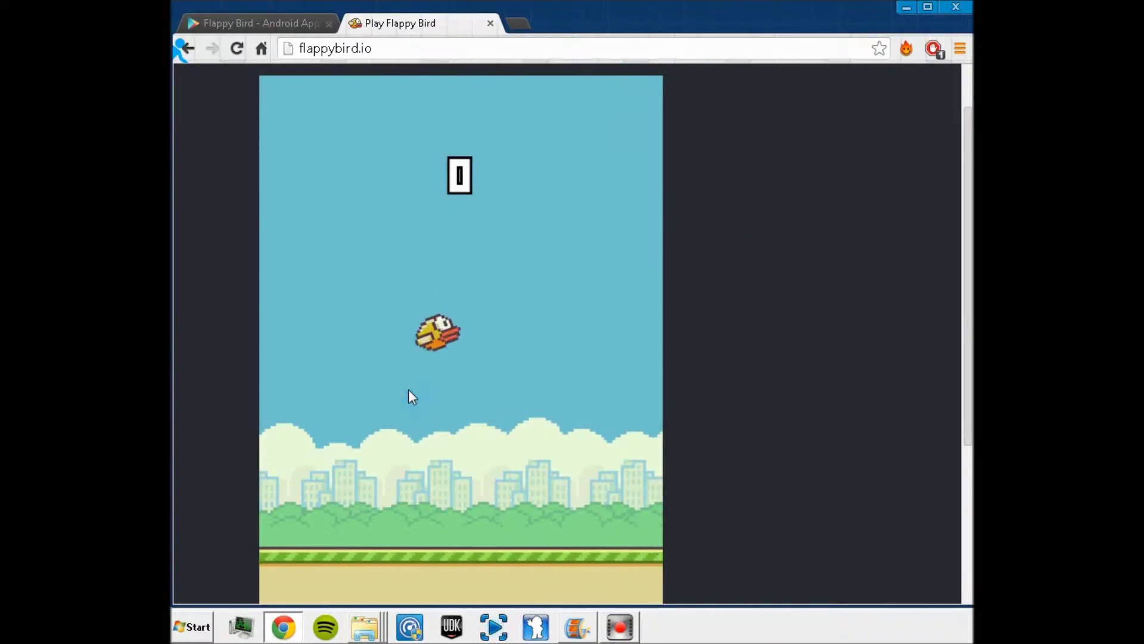
# Step: Restart Flappy Bird and flap the bird toward the first pipe gap until it crashes
pyautogui.click(409, 396)
pyautogui.click(409, 395)
pyautogui.click(408, 396)
pyautogui.click(408, 396)
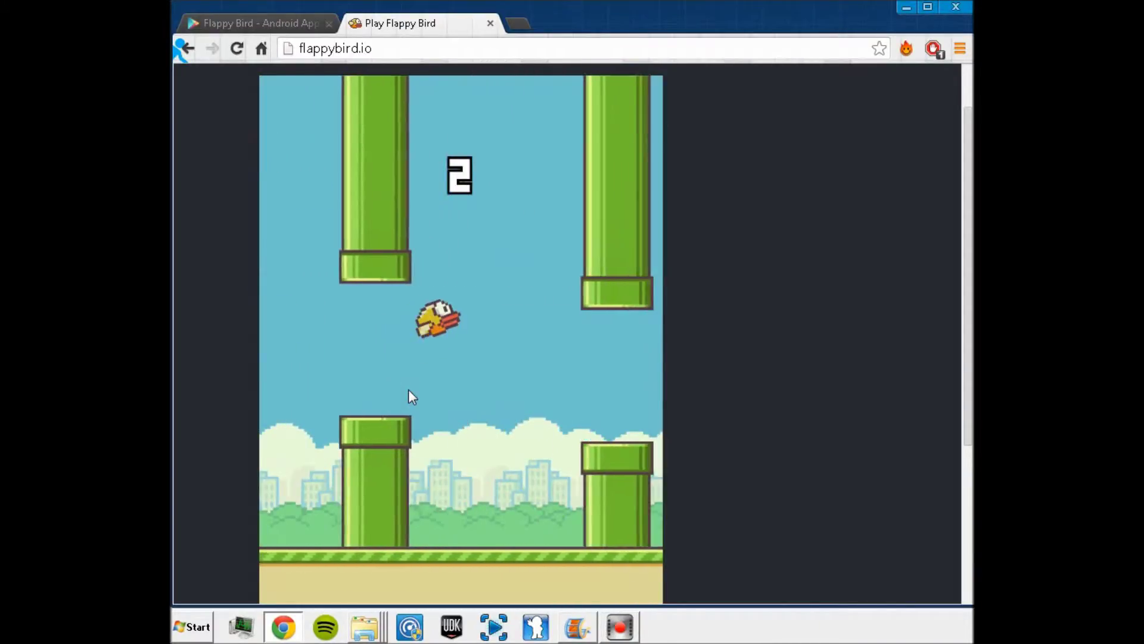
pyautogui.click(409, 396)
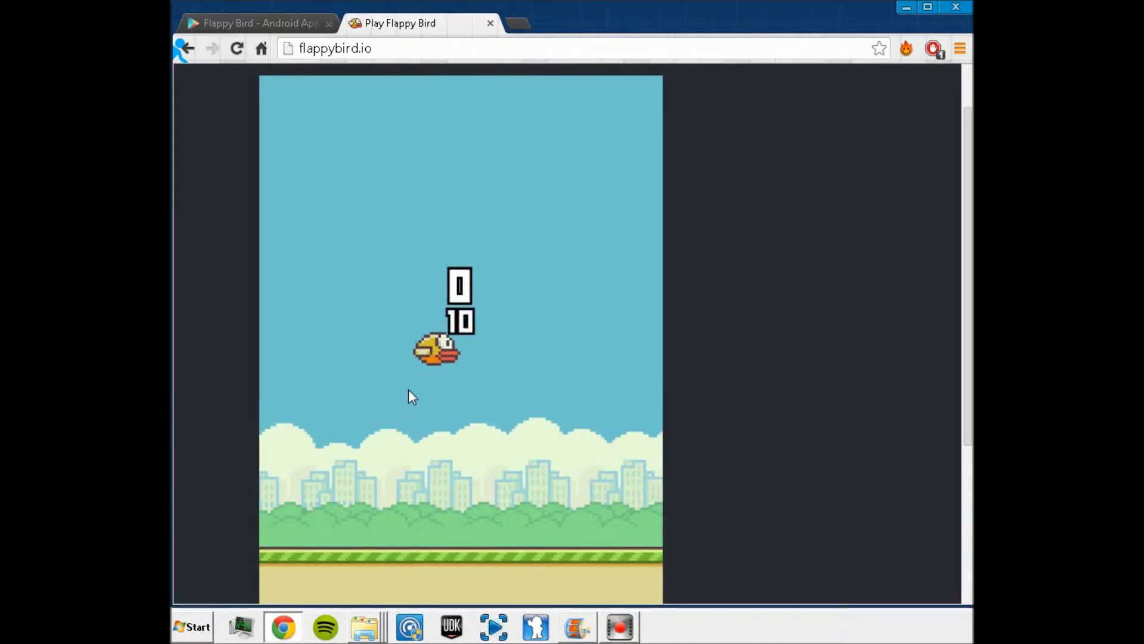
pyautogui.click(409, 396)
pyautogui.click(409, 395)
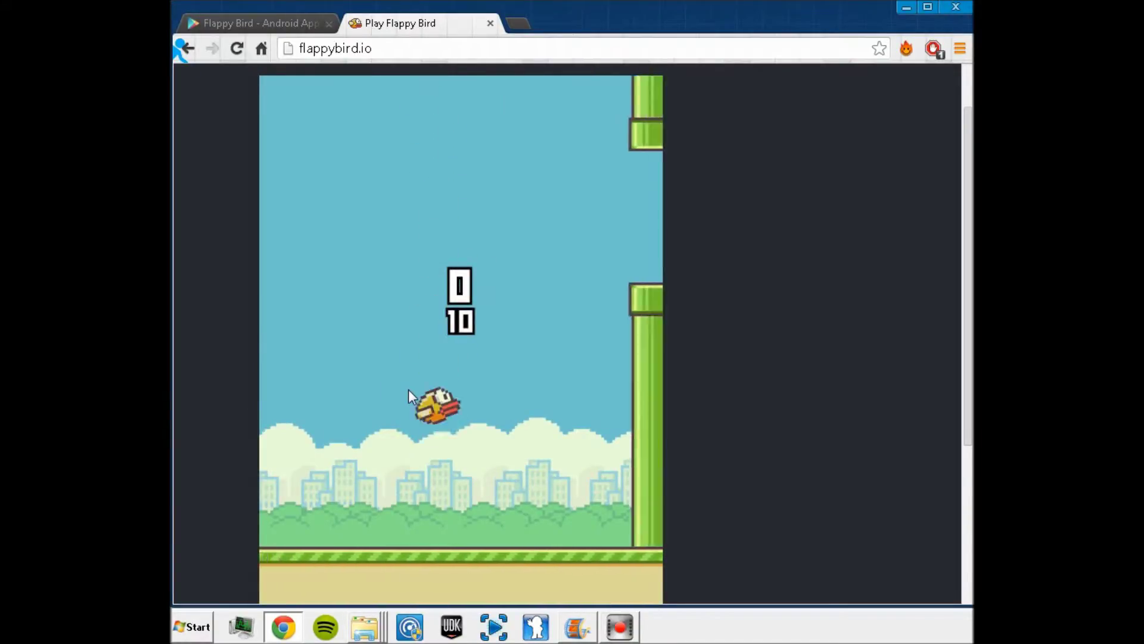
pyautogui.click(409, 397)
pyautogui.click(408, 396)
pyautogui.click(408, 396)
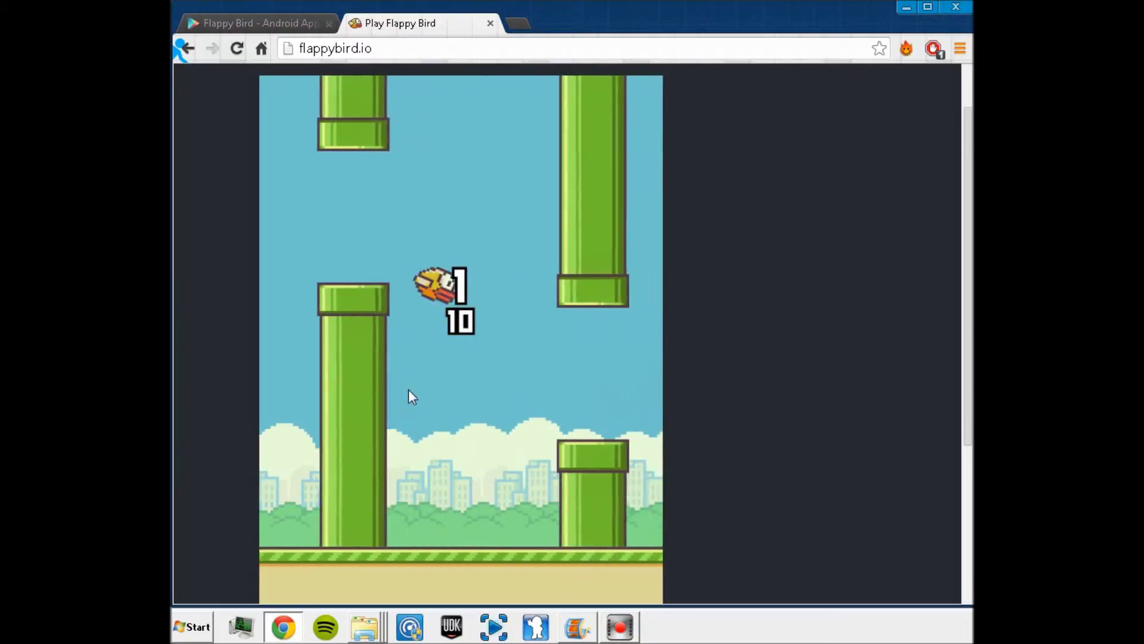
pyautogui.click(408, 397)
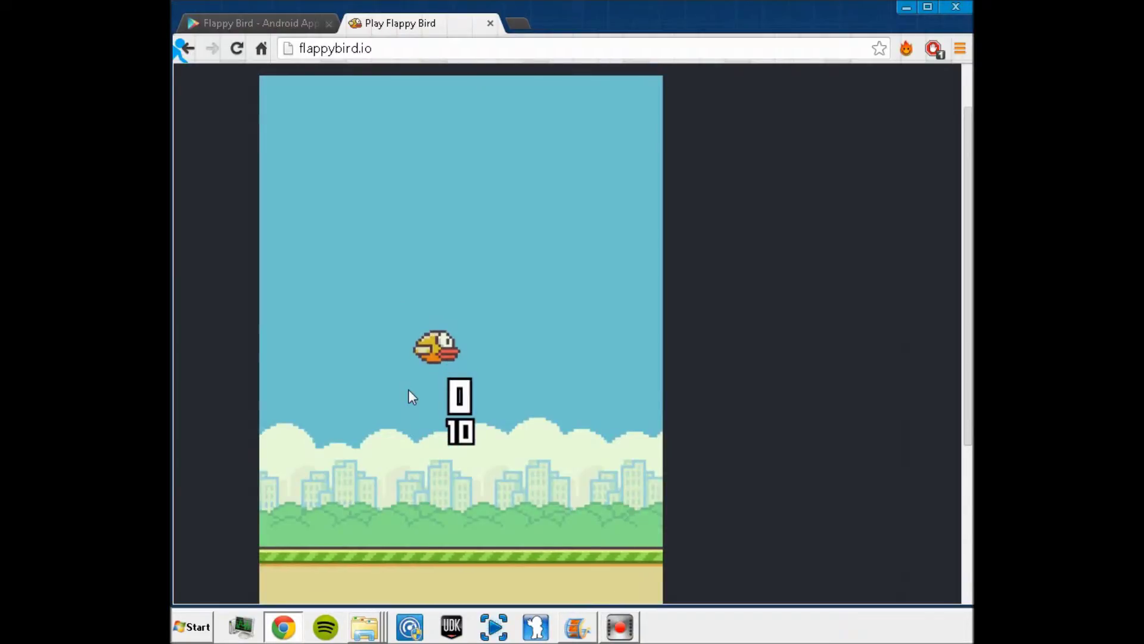
# Step: Play another round through a pipe gap, then close the game tab to reveal the Google Play listing
pyautogui.click(445, 357)
pyautogui.click(443, 353)
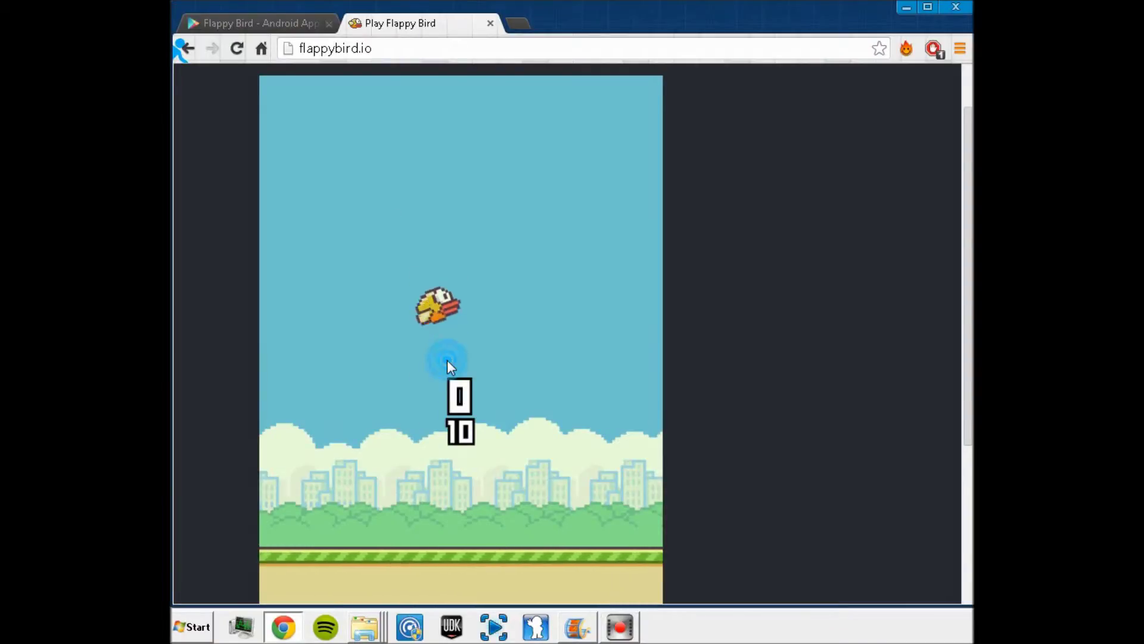
pyautogui.click(453, 377)
pyautogui.click(453, 376)
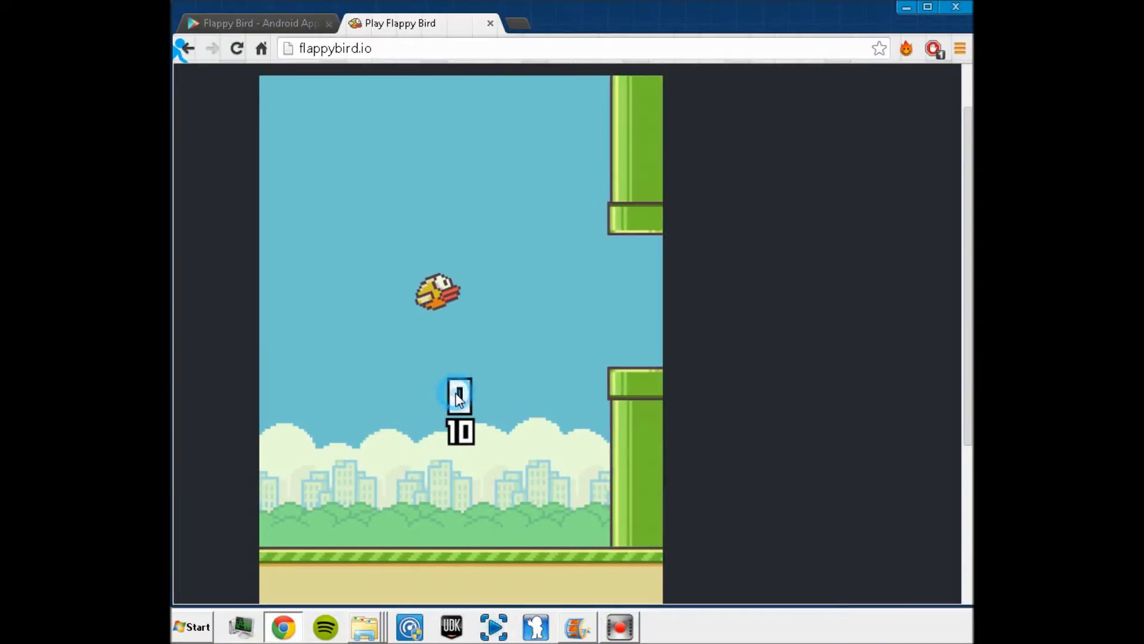
pyautogui.click(457, 394)
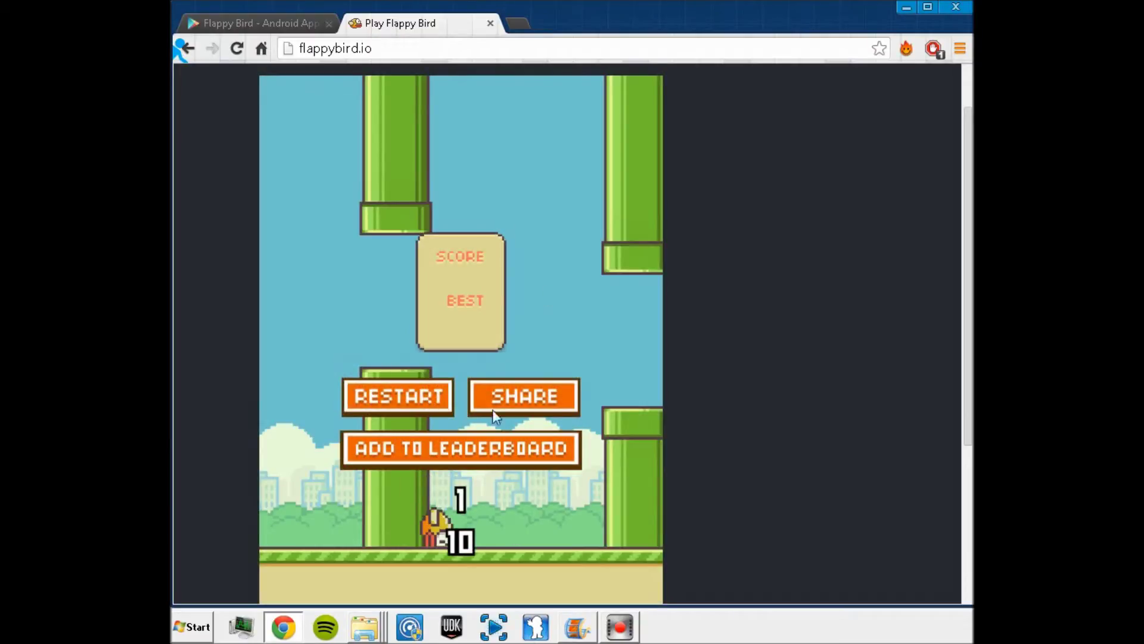
pyautogui.click(490, 24)
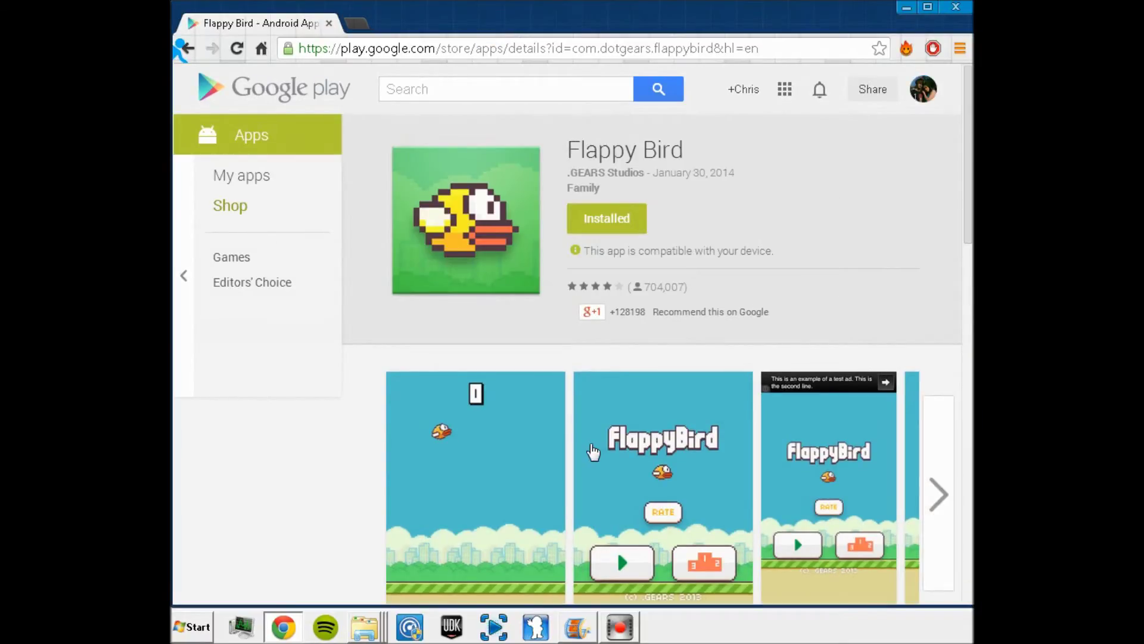
pyautogui.scroll(-2, 593, 451)
pyautogui.scroll(2, 593, 451)
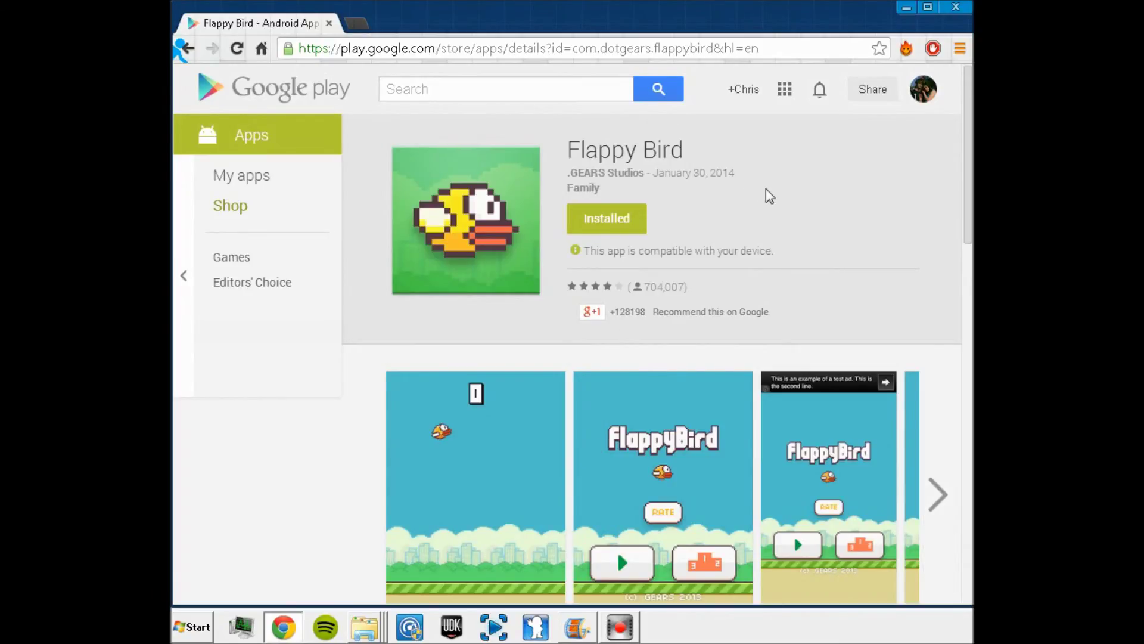
pyautogui.scroll(-3, 766, 189)
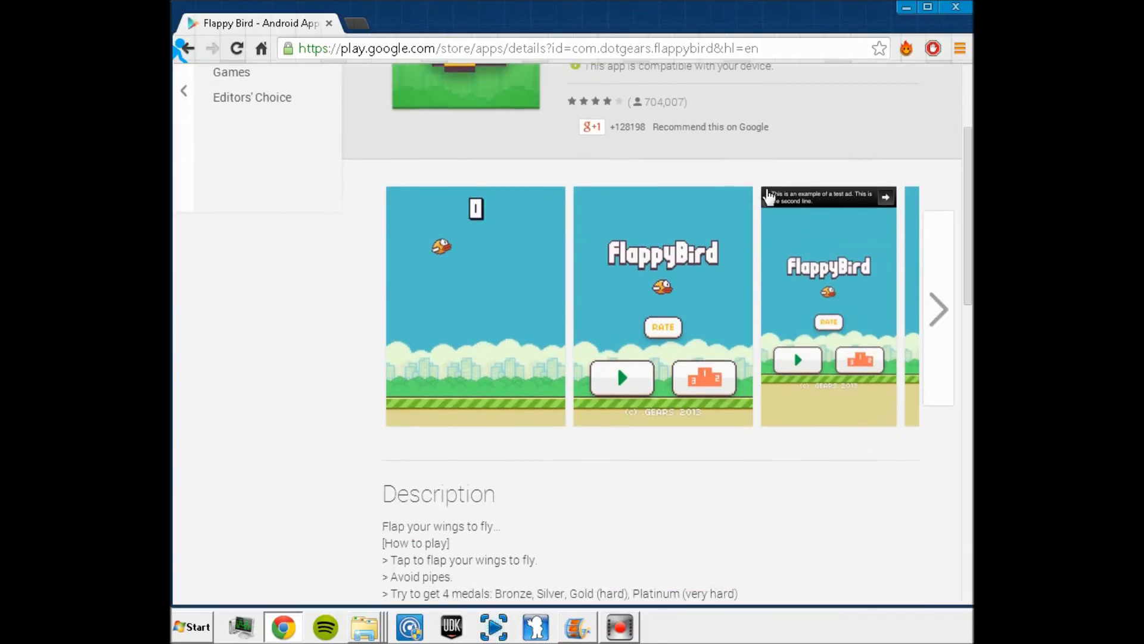